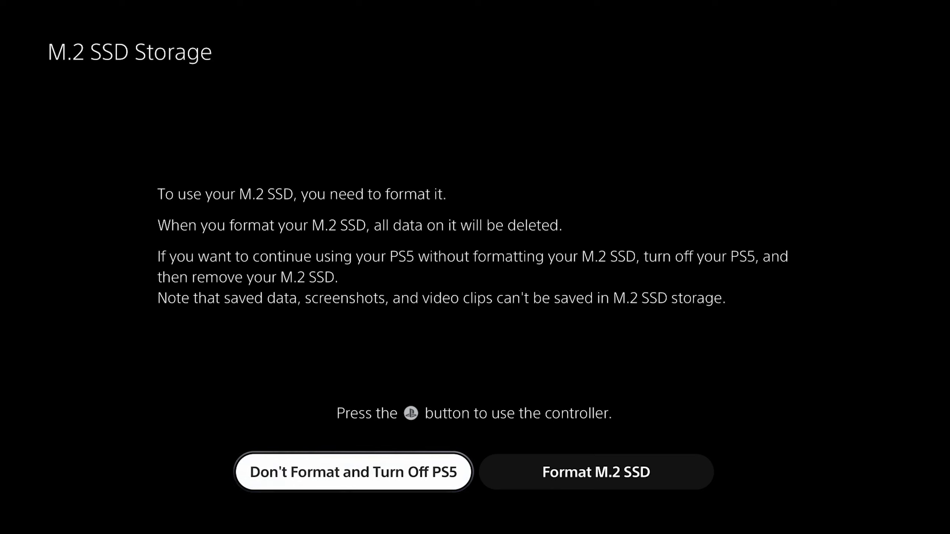
Step: Format the newly installed M.2 SSD and acknowledge its read speed result
key(Right)
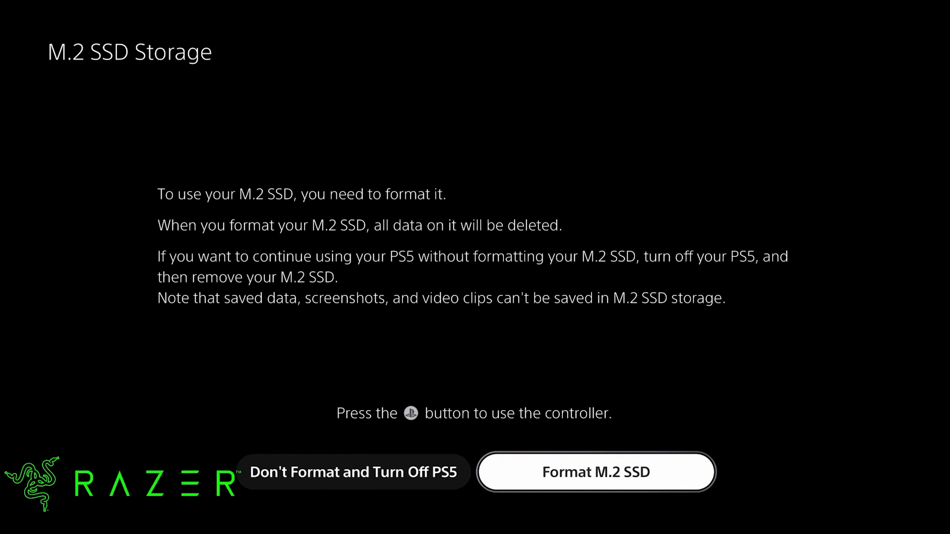
key(Return)
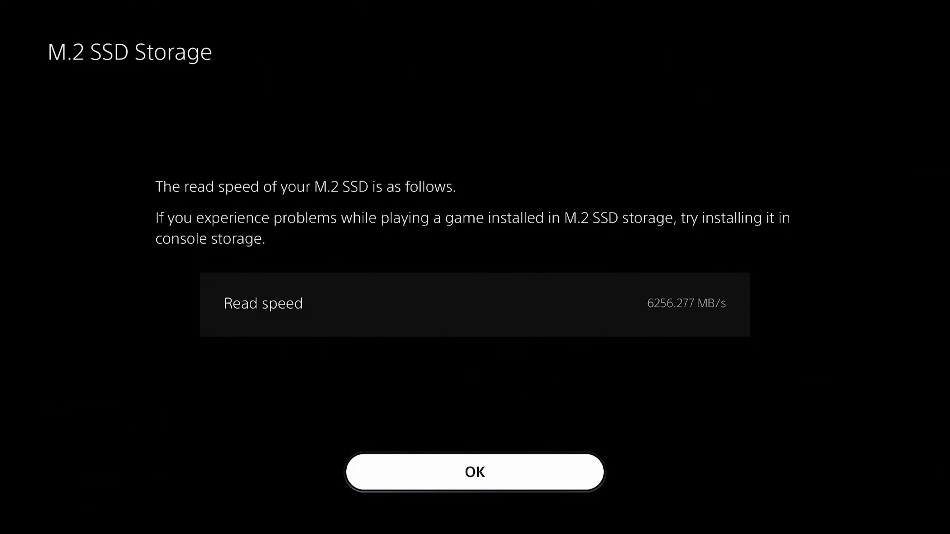
key(Return)
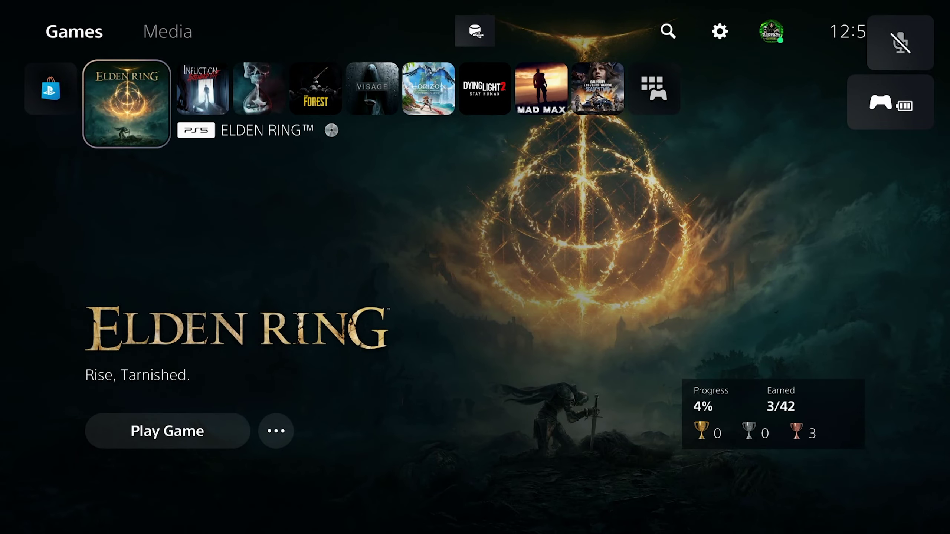
Step: Look through the installed games on the home screen
key(Right)
key(Right)
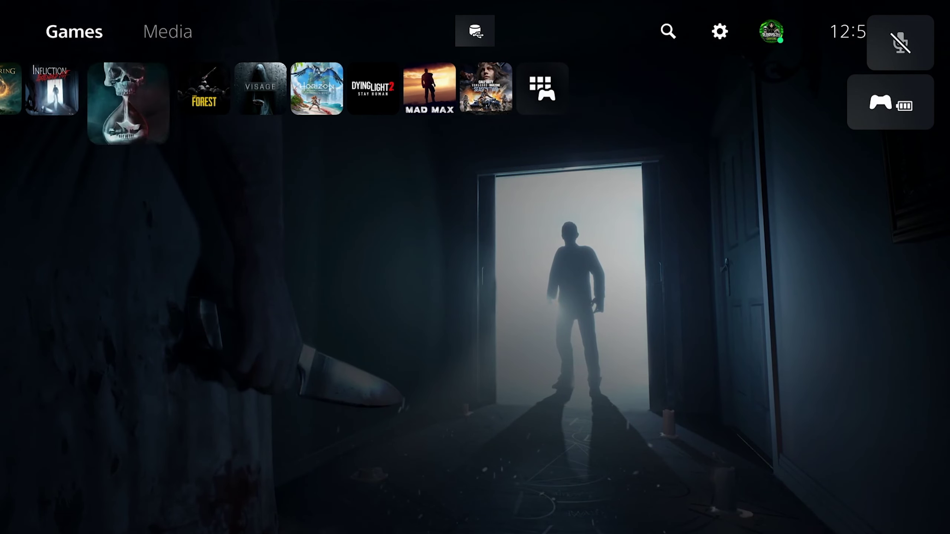
key(Left)
key(Right)
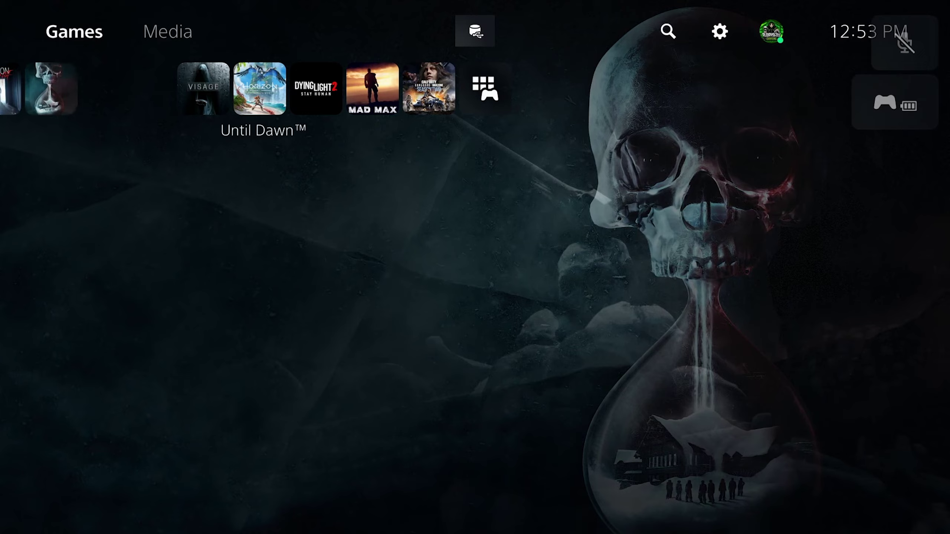
key(Right)
key(Right)
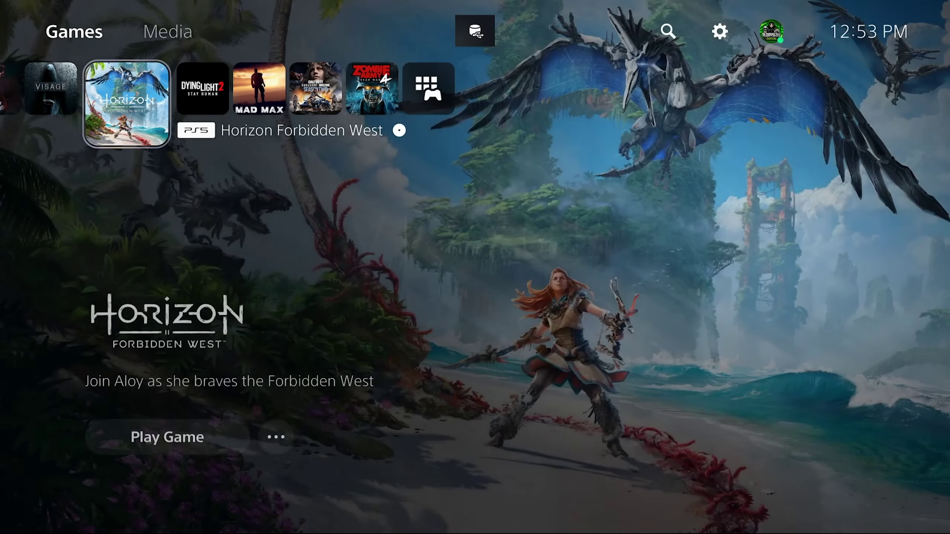
key(Right)
key(Right)
key(Left)
key(Right)
Step: Open the console's Storage settings
key(Return)
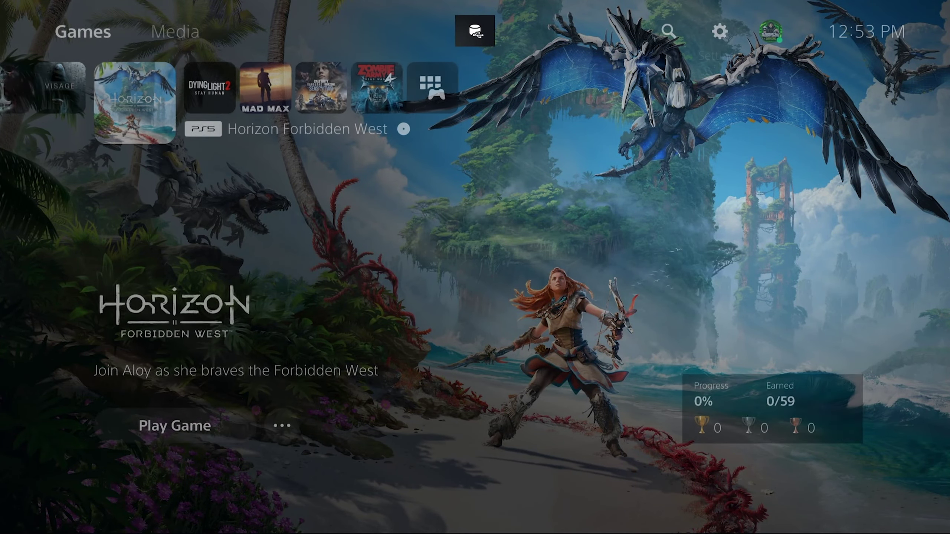
key(Down)
key(Down)
key(Down)
key(Down)
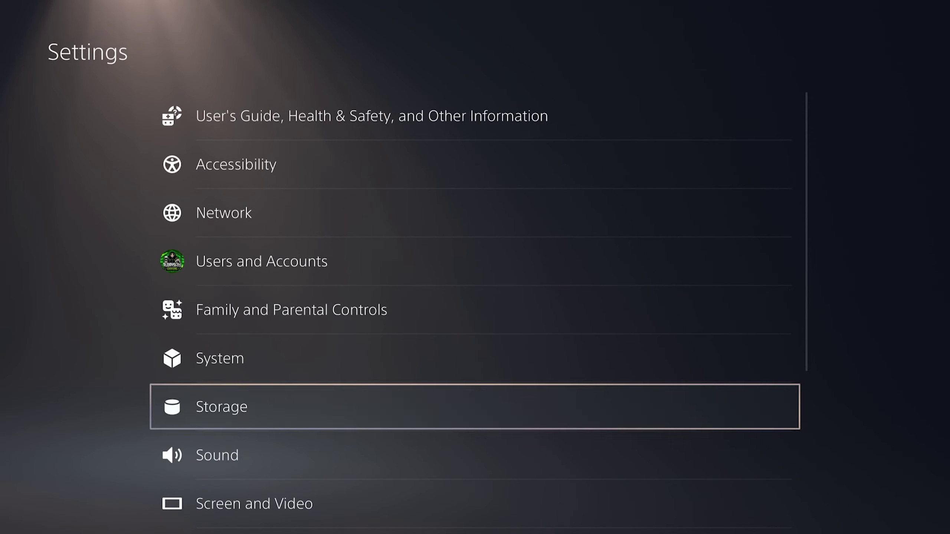
key(Return)
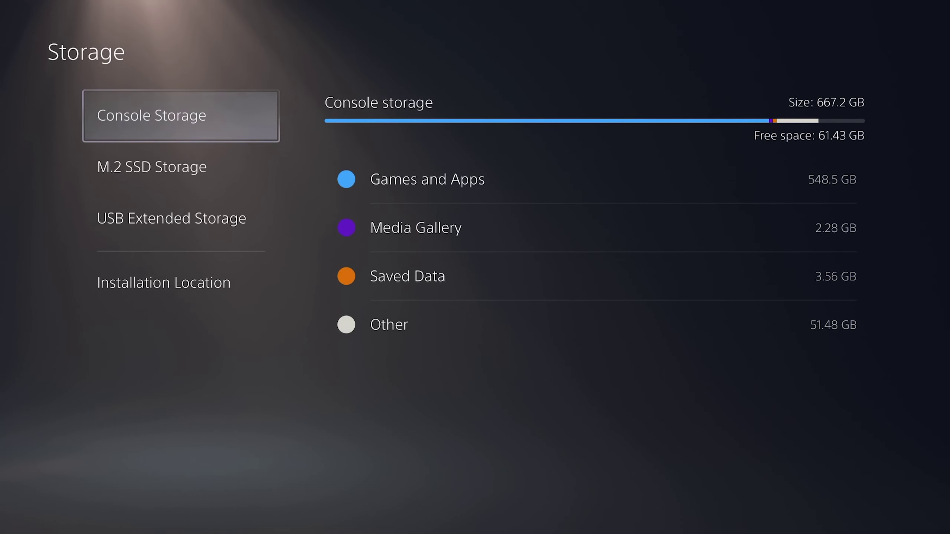
Step: Set the default installation location for PS5 games and apps to M.2 SSD Storage
key(Down)
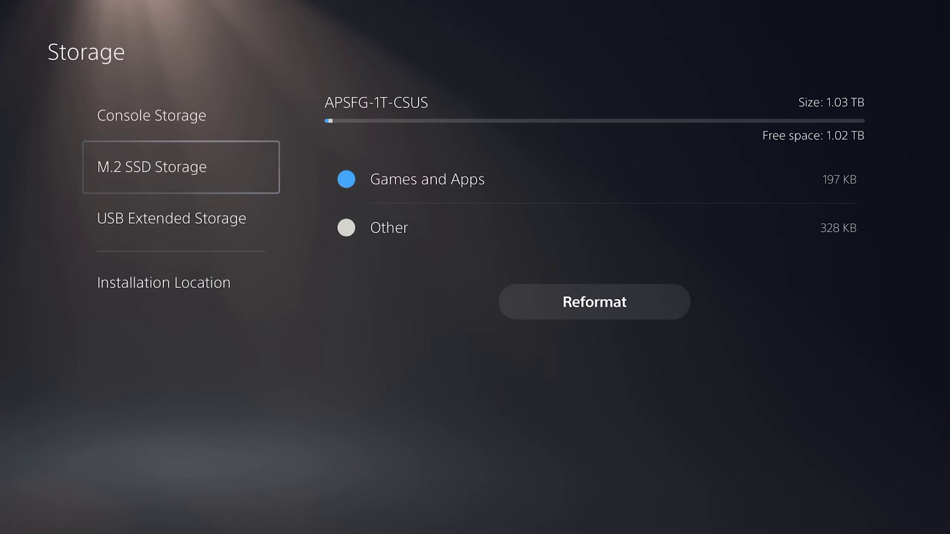
key(Down)
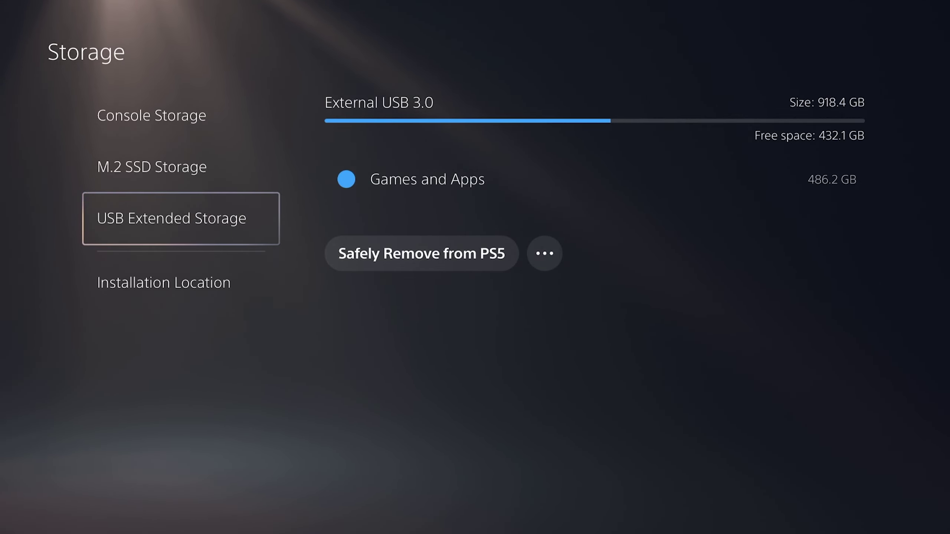
key(Down)
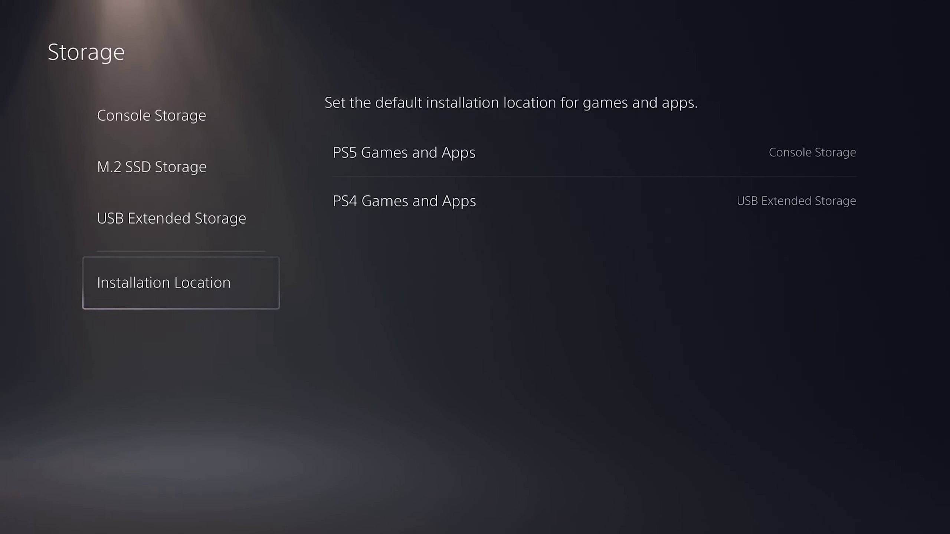
key(Up)
key(Down)
key(Right)
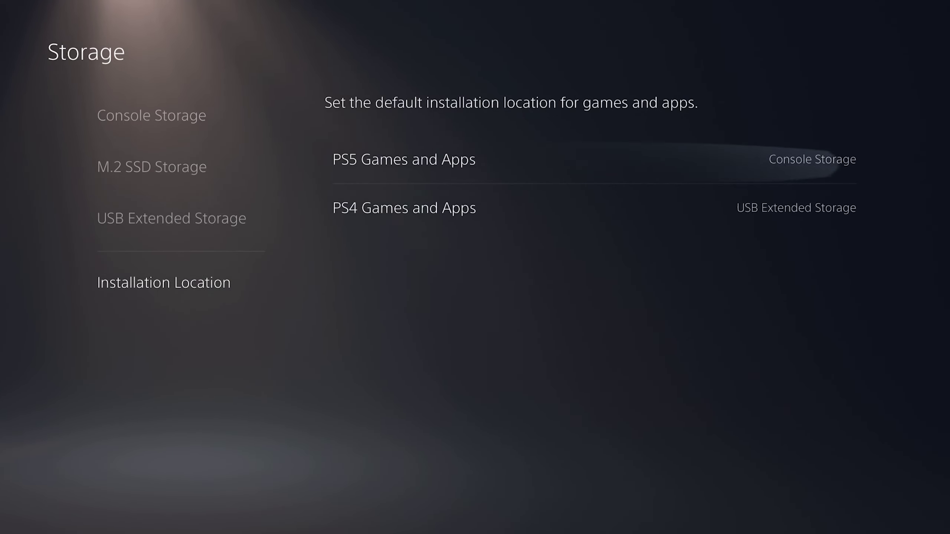
key(Return)
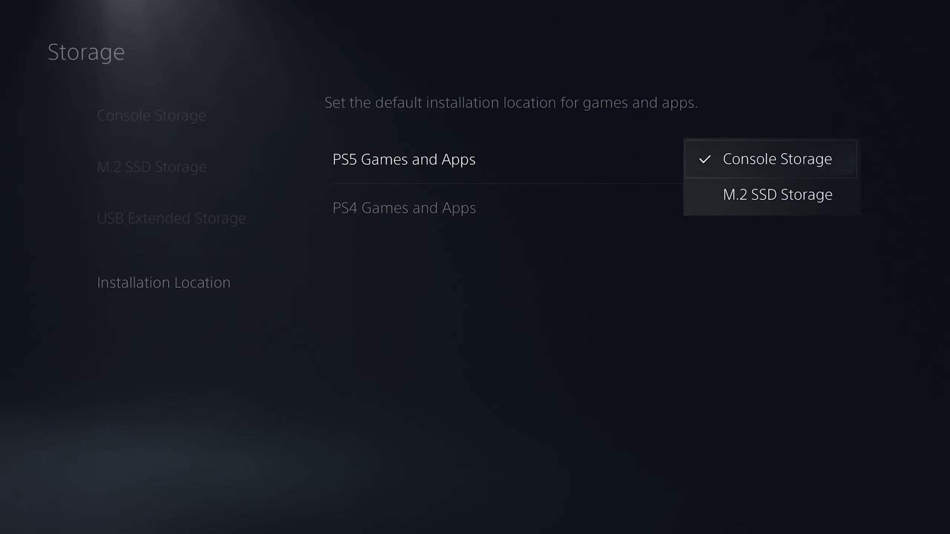
key(Down)
key(Return)
key(Left)
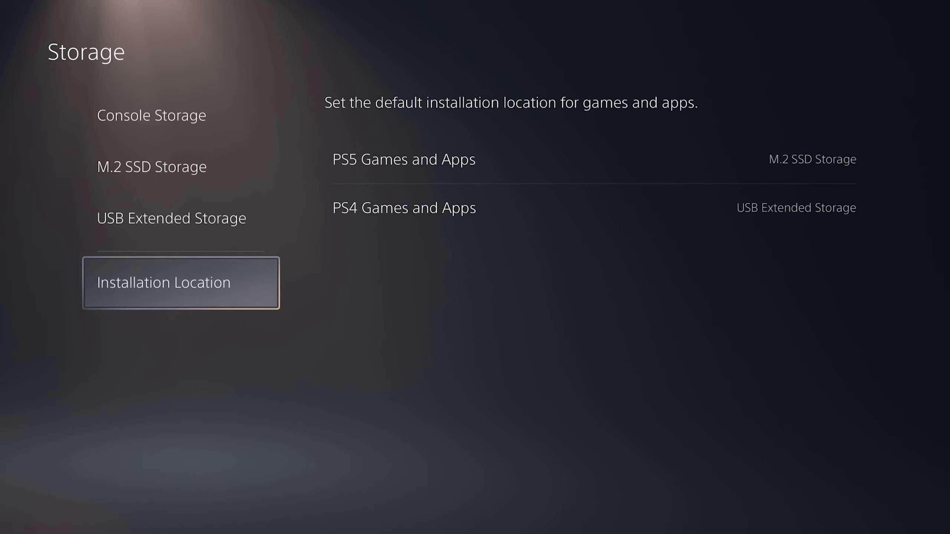
Step: Open the games and apps list in Console Storage and look through the installed titles and their sizes
key(Up)
key(Up)
key(Up)
key(Right)
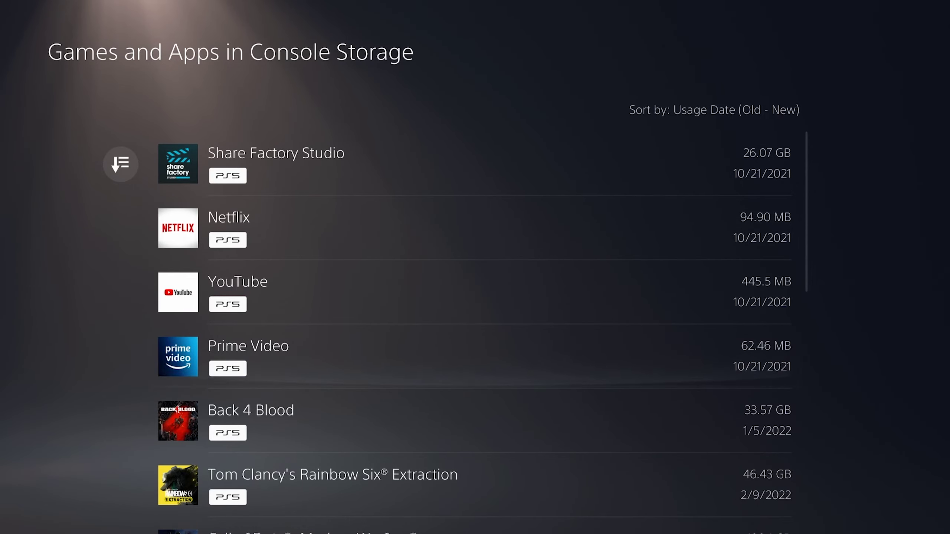
key(Down)
key(Down)
key(Down)
key(Down)
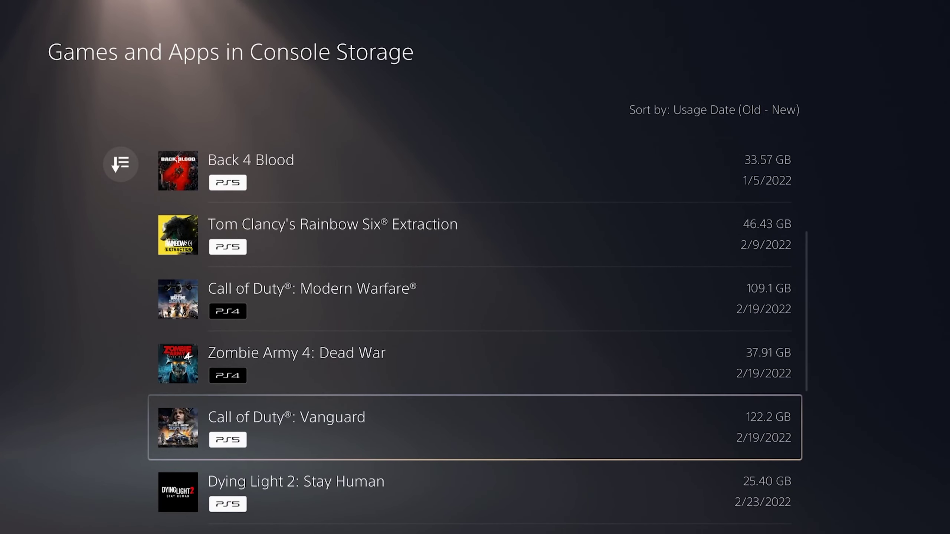
key(Down)
key(Down)
key(Down)
key(Down)
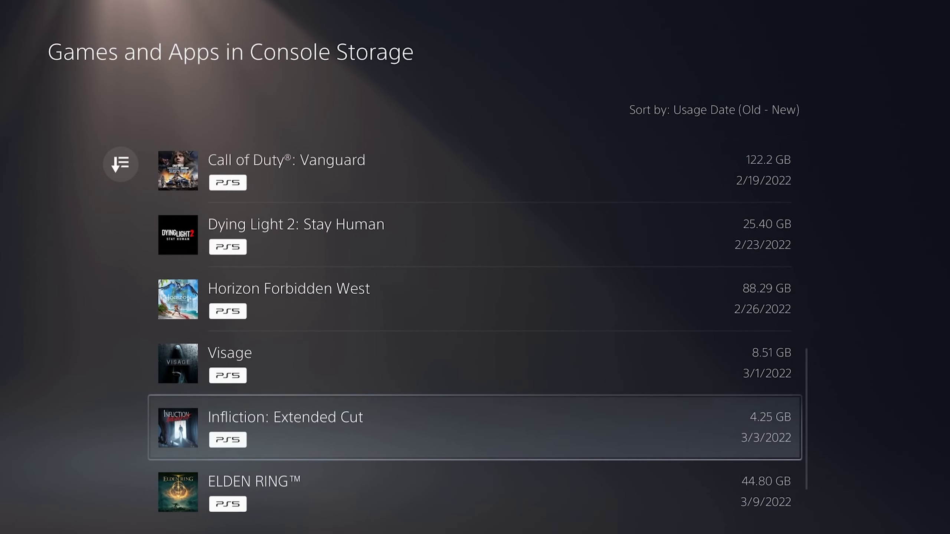
key(Down)
Step: Move Dying Light 2: Stay Human from console storage to M.2 SSD storage
key(Up)
key(Up)
key(Up)
key(Up)
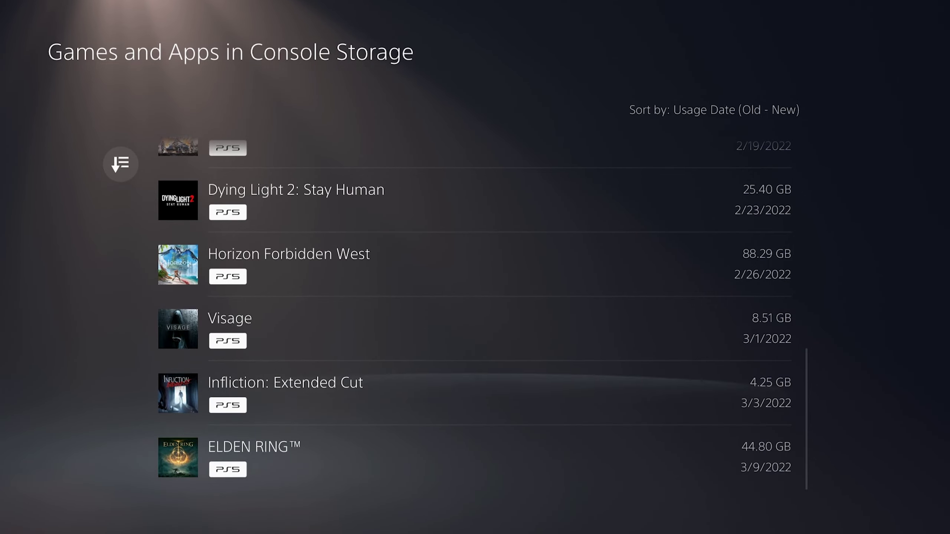
key(Menu)
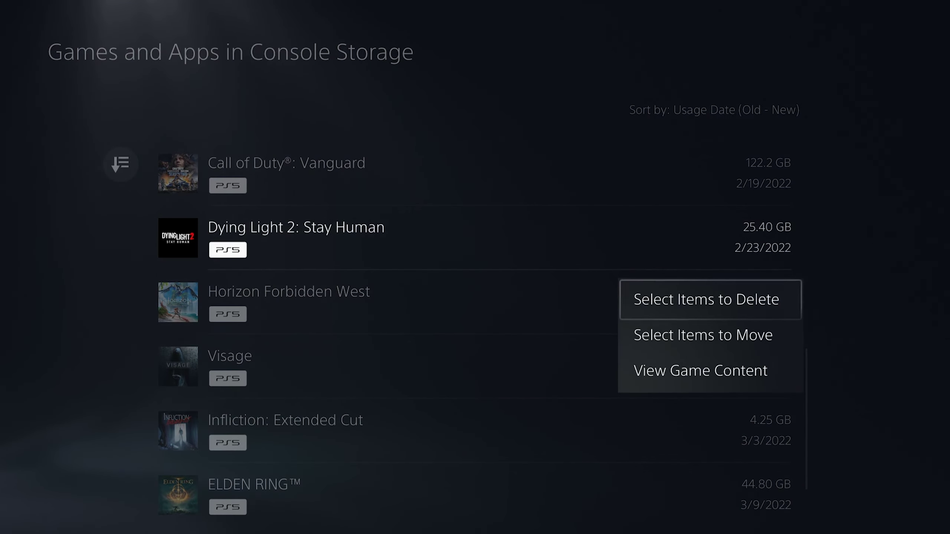
key(Return)
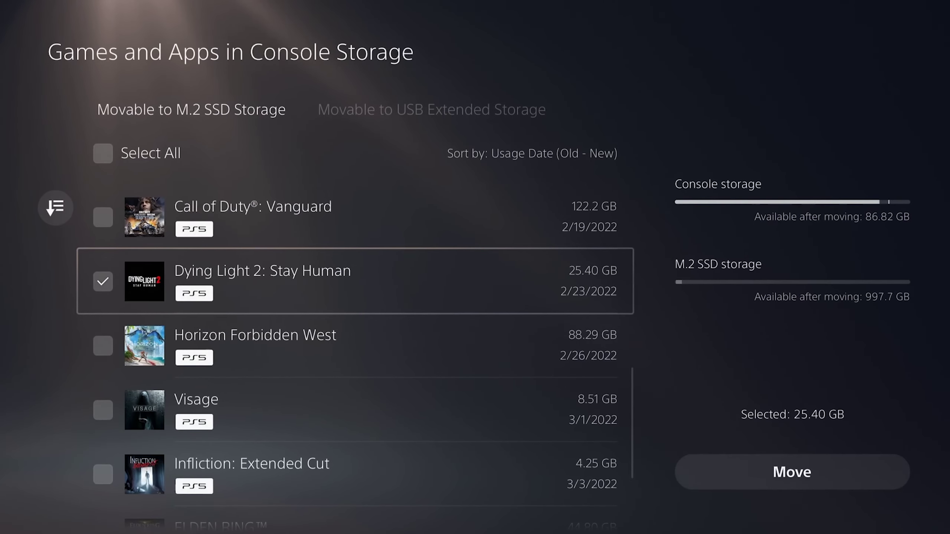
key(Right)
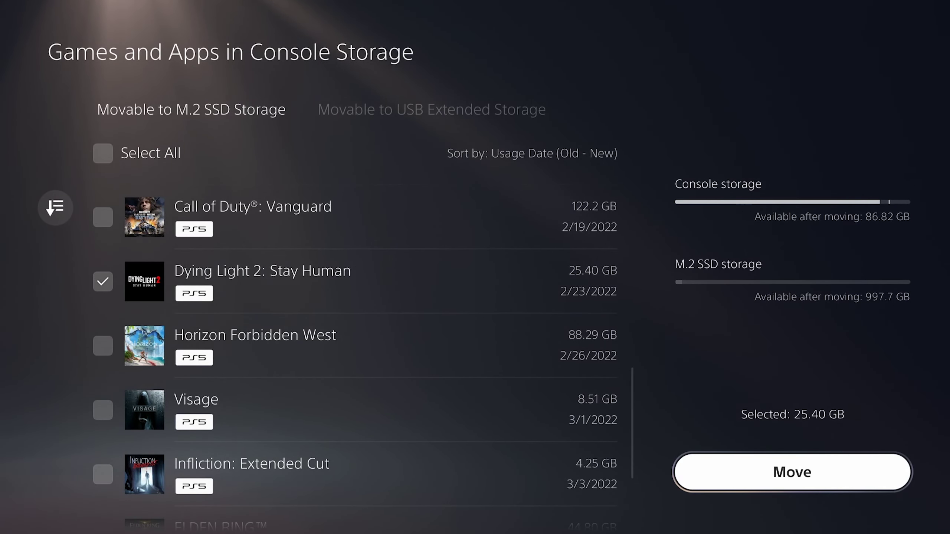
key(Return)
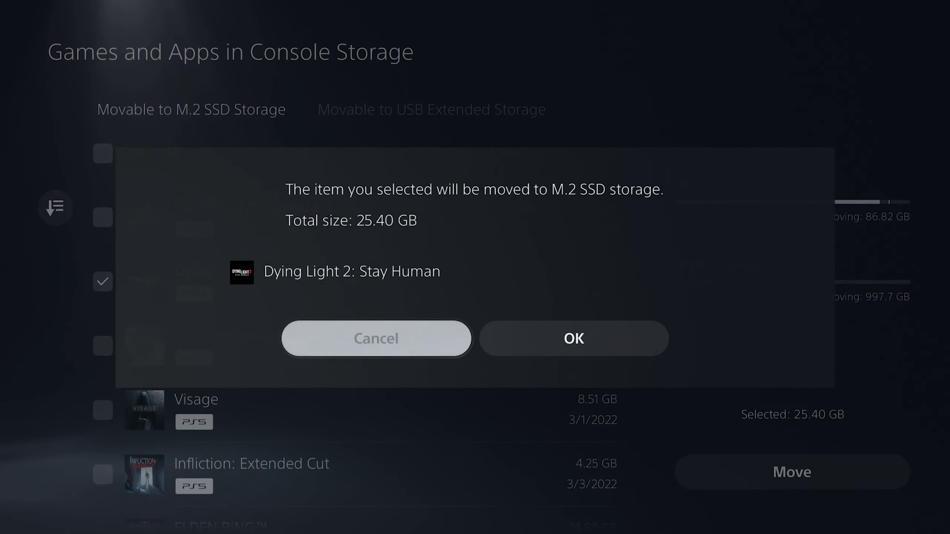
key(Right)
key(Return)
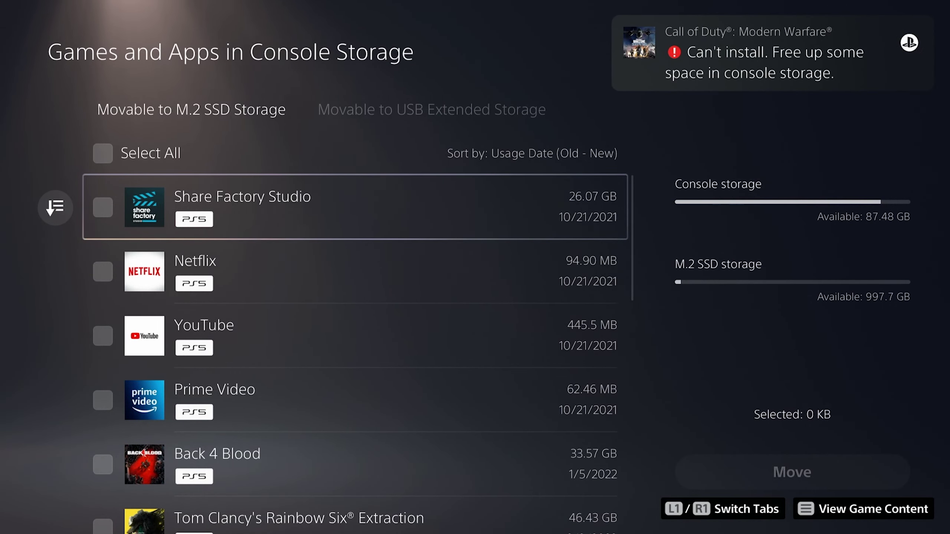
Step: Move Back 4 Blood from console storage to M.2 SSD storage
key(Down)
key(Down)
key(Down)
key(Down)
key(Up)
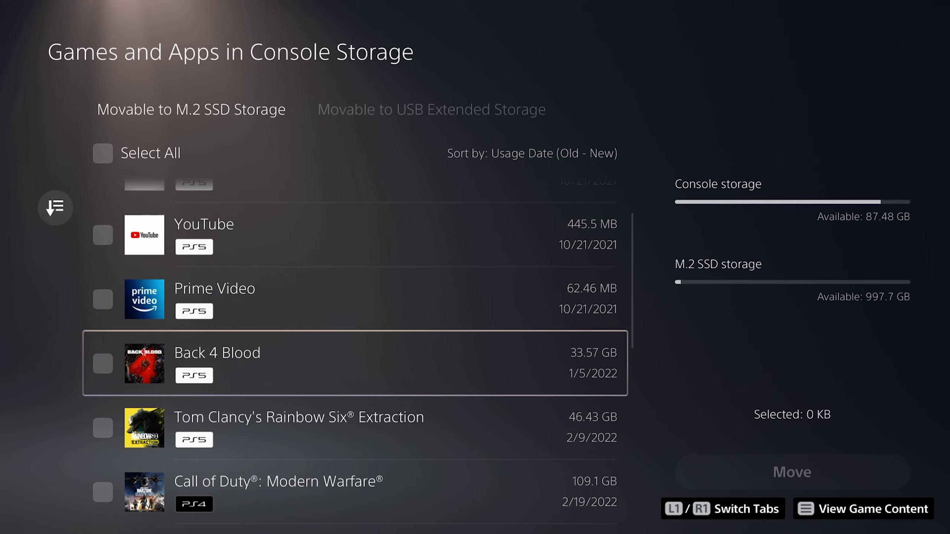
key(Return)
key(Right)
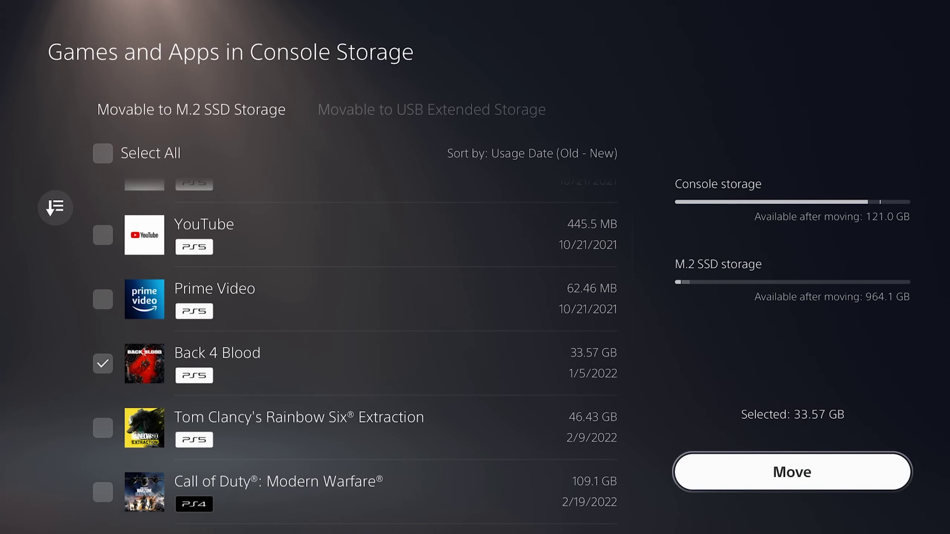
key(Return)
key(Right)
key(Return)
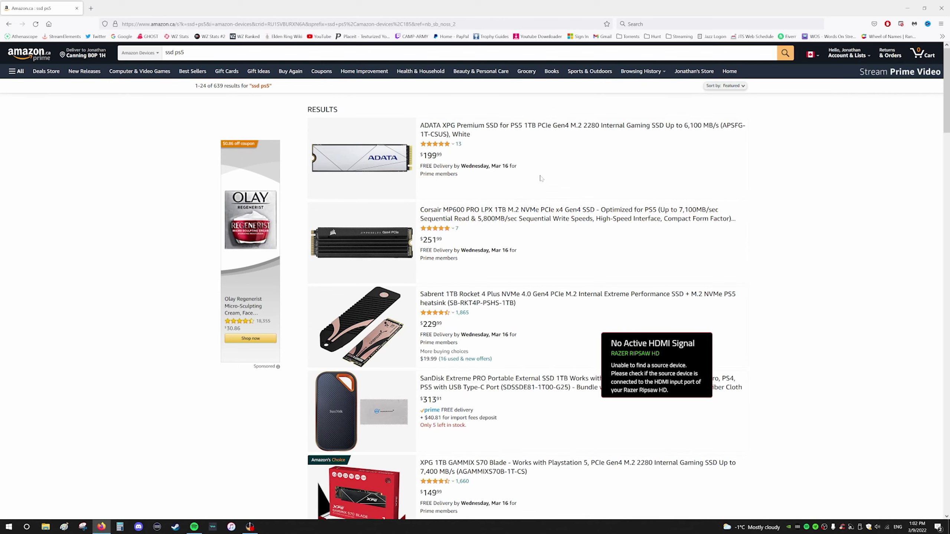
Step: Switch to Amazon.ca in the browser and look through the "ssd ps5" search results for compatible drives
scroll(567, 192, down, 2)
scroll(568, 193, down, 5)
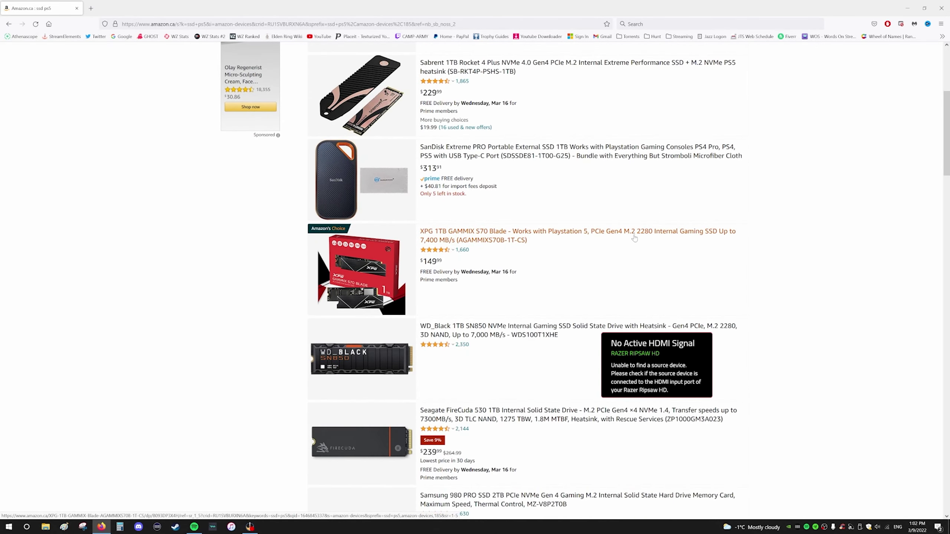
scroll(575, 239, down, 5)
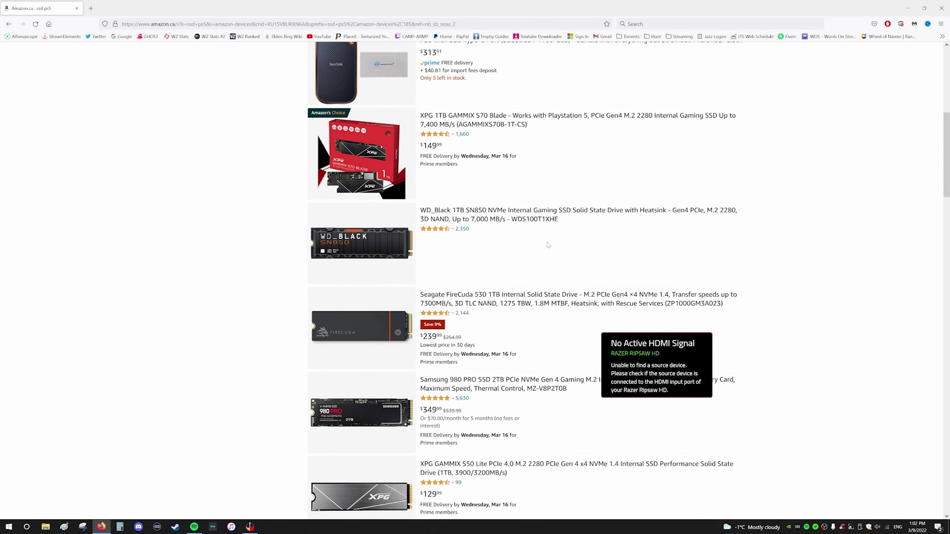
scroll(548, 245, down, 10)
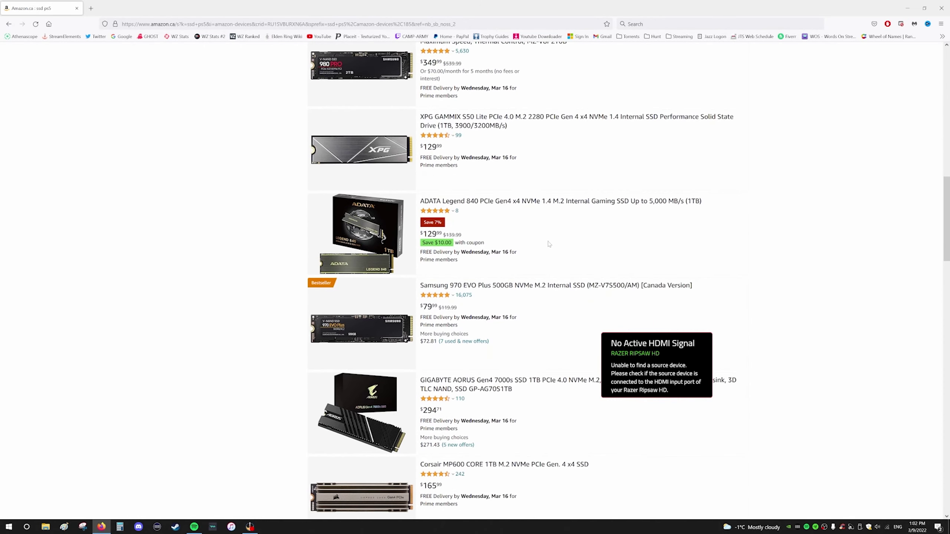
scroll(549, 243, down, 3)
scroll(549, 243, up, 18)
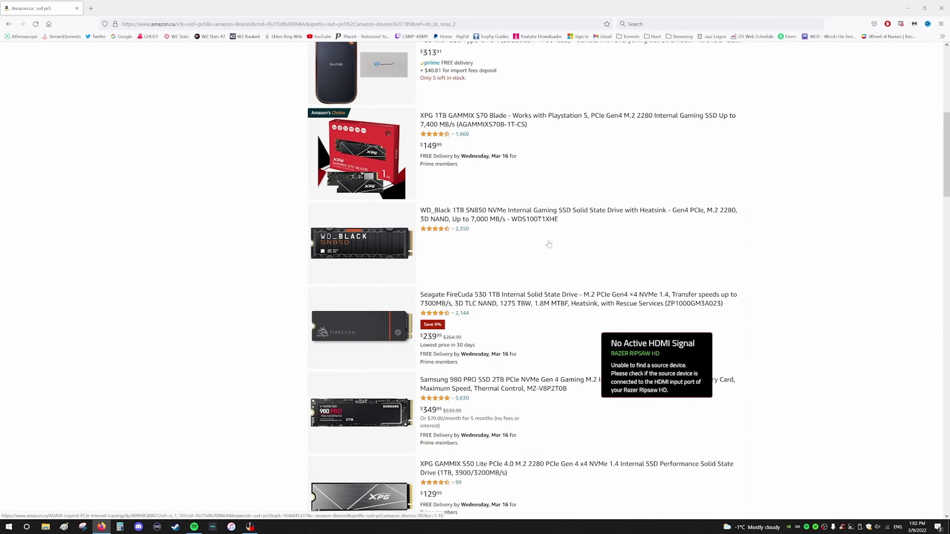
Step: Open the ADATA XPG Premium SSD for PS5 1TB product page and view its product pictures
click(392, 157)
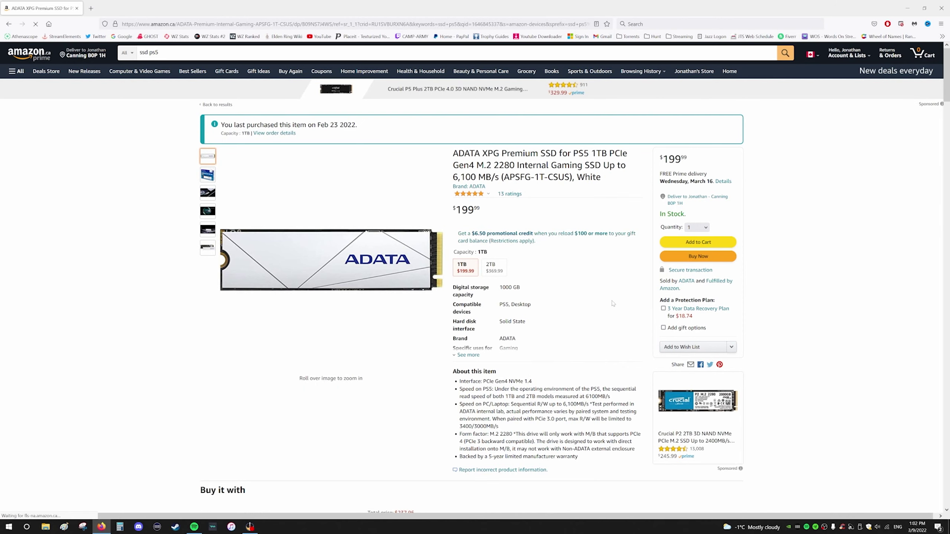
mouse_move(414, 293)
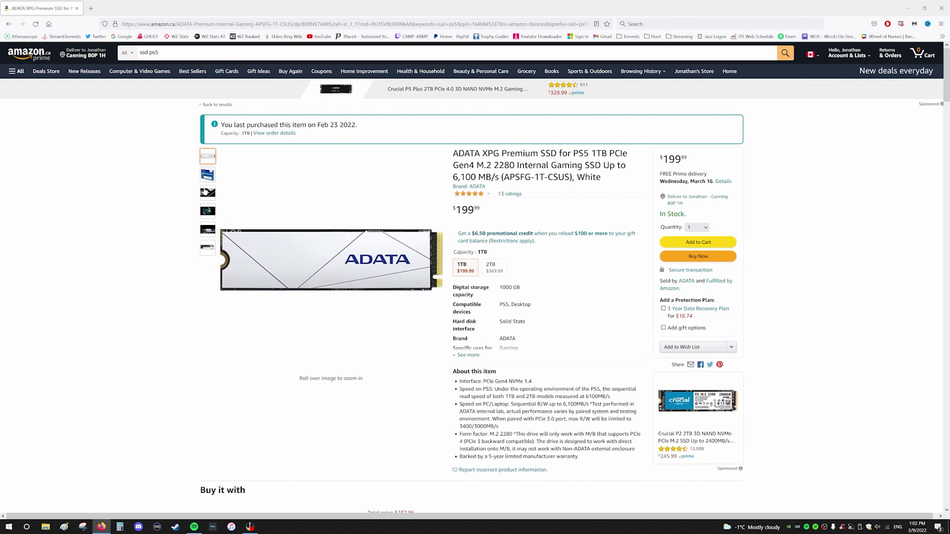
mouse_move(207, 175)
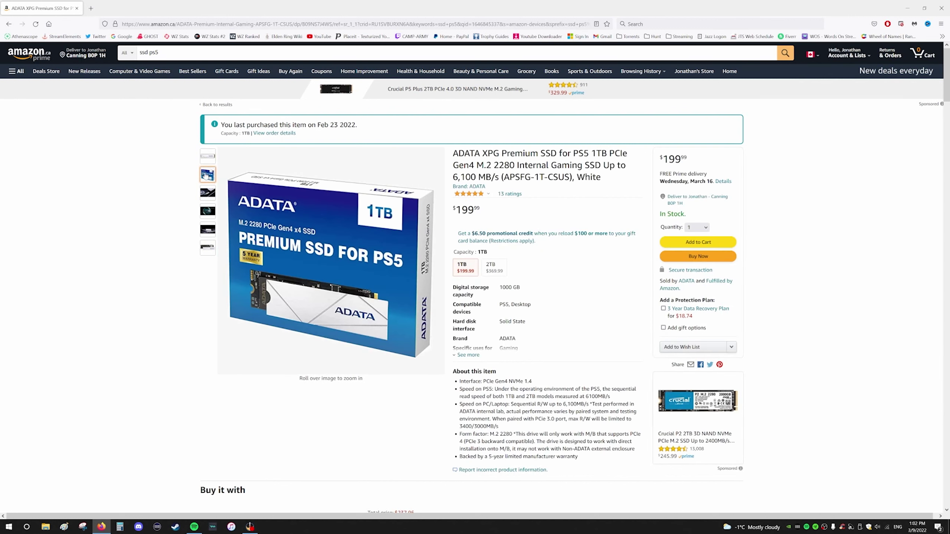
mouse_move(211, 193)
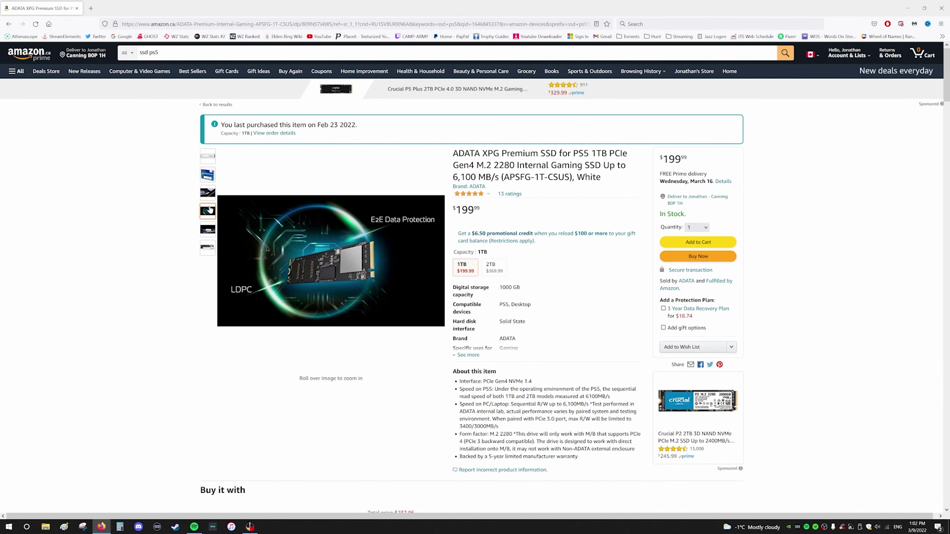
mouse_move(211, 246)
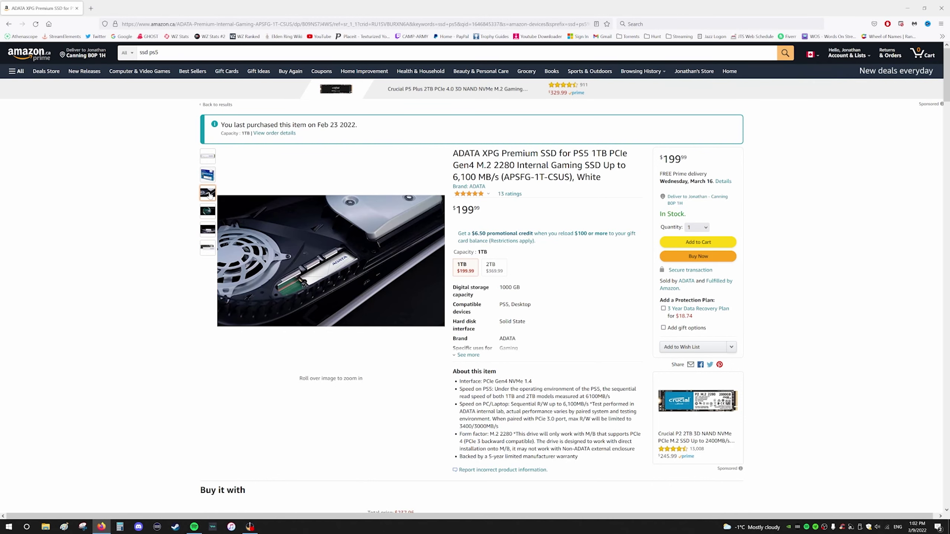